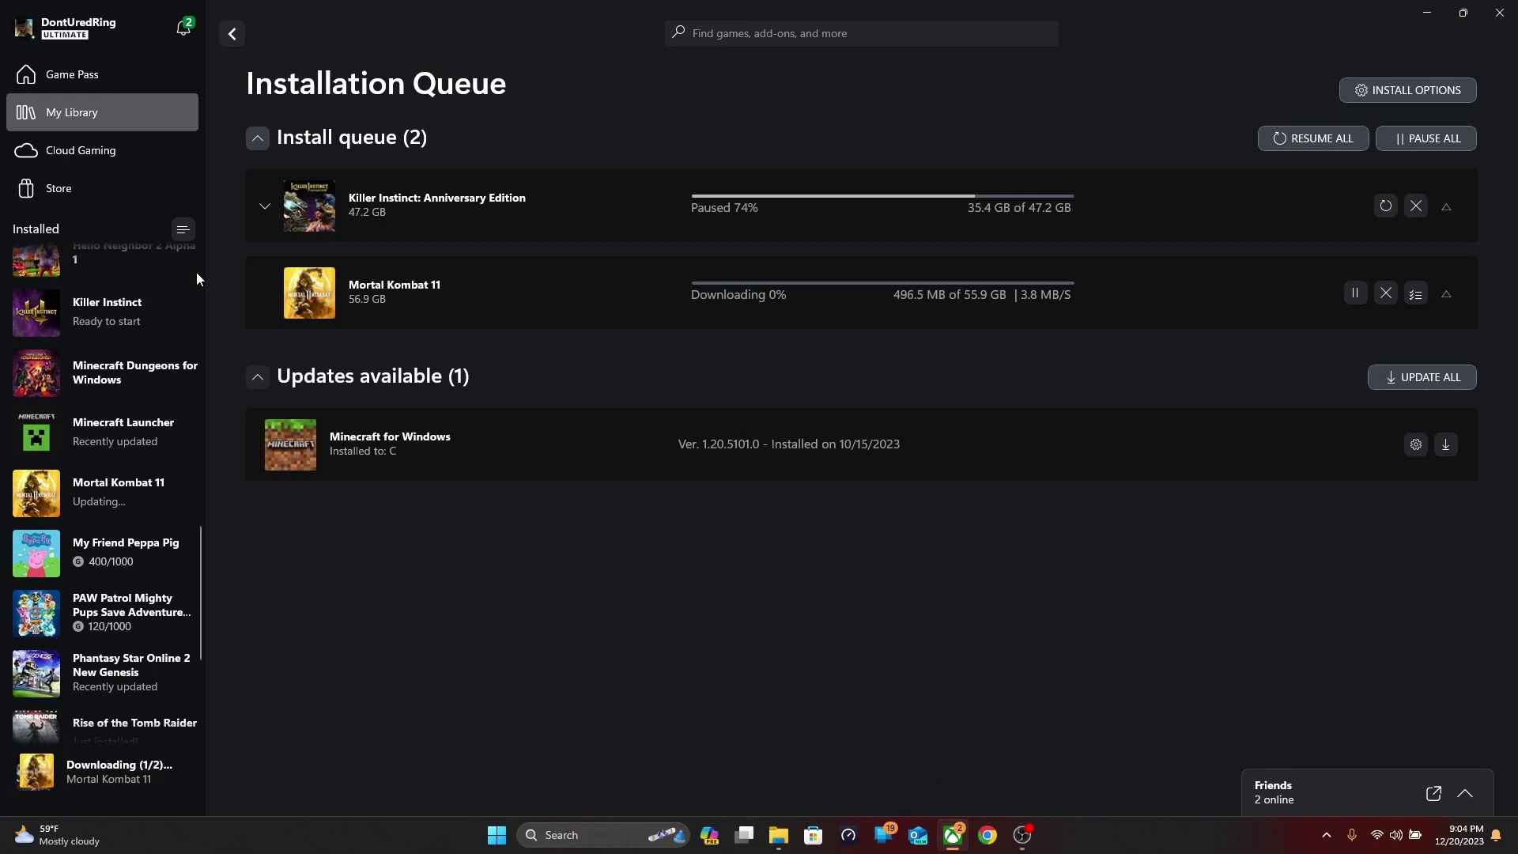
- Open the Mortal Kombat 11 page and its '...' more-options menu
{"action": "left_click", "coordinate": [128, 504]}
{"action": "scroll", "coordinate": [1106, 495], "scroll_direction": "down", "scroll_amount": 2}
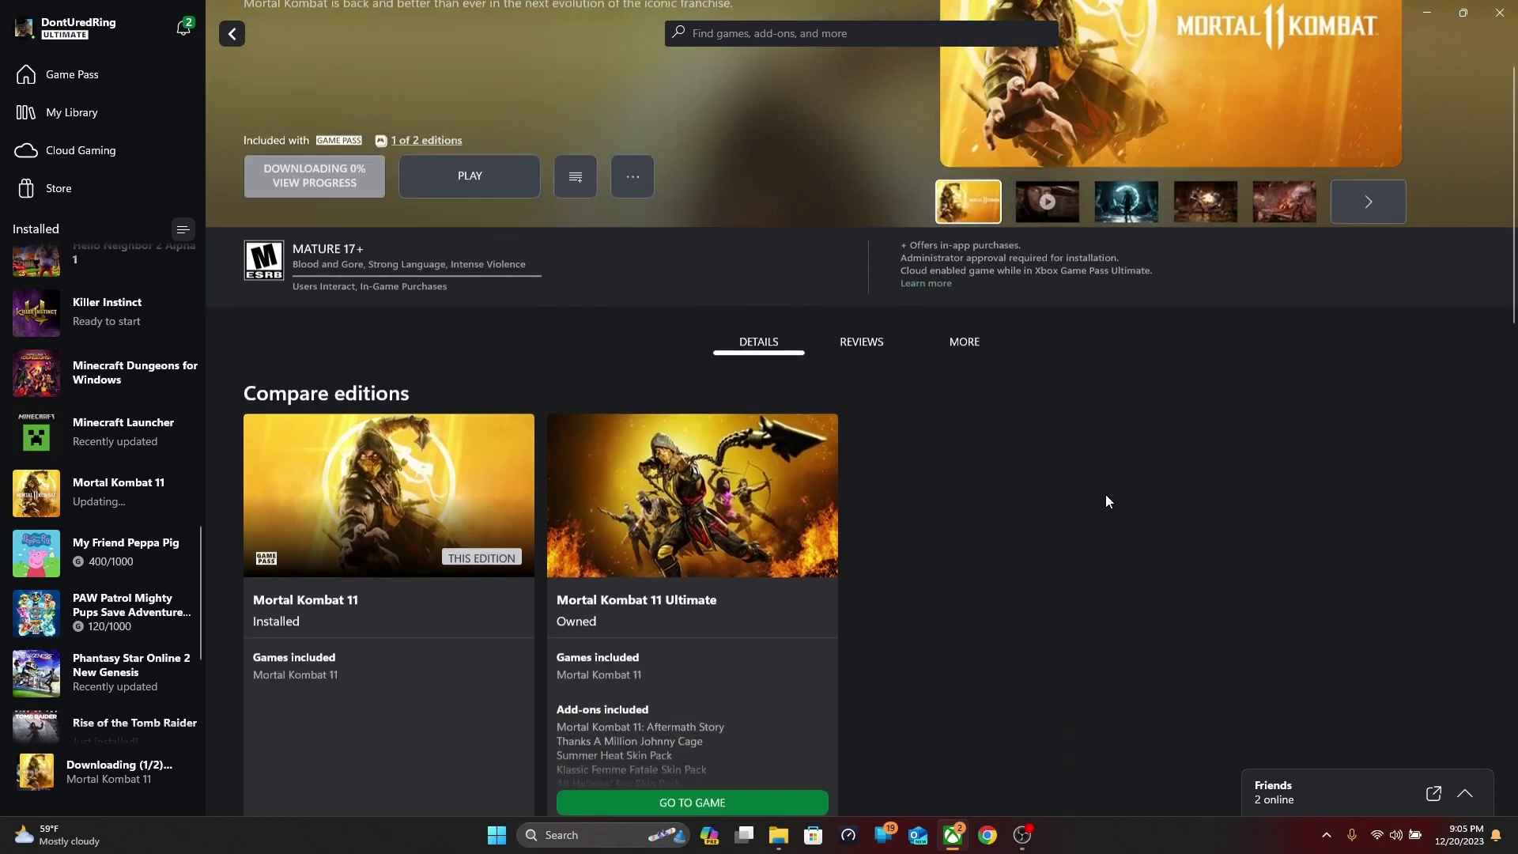
{"action": "scroll", "coordinate": [1106, 495], "scroll_direction": "down", "scroll_amount": 1}
{"action": "scroll", "coordinate": [1016, 593], "scroll_direction": "up", "scroll_amount": 4}
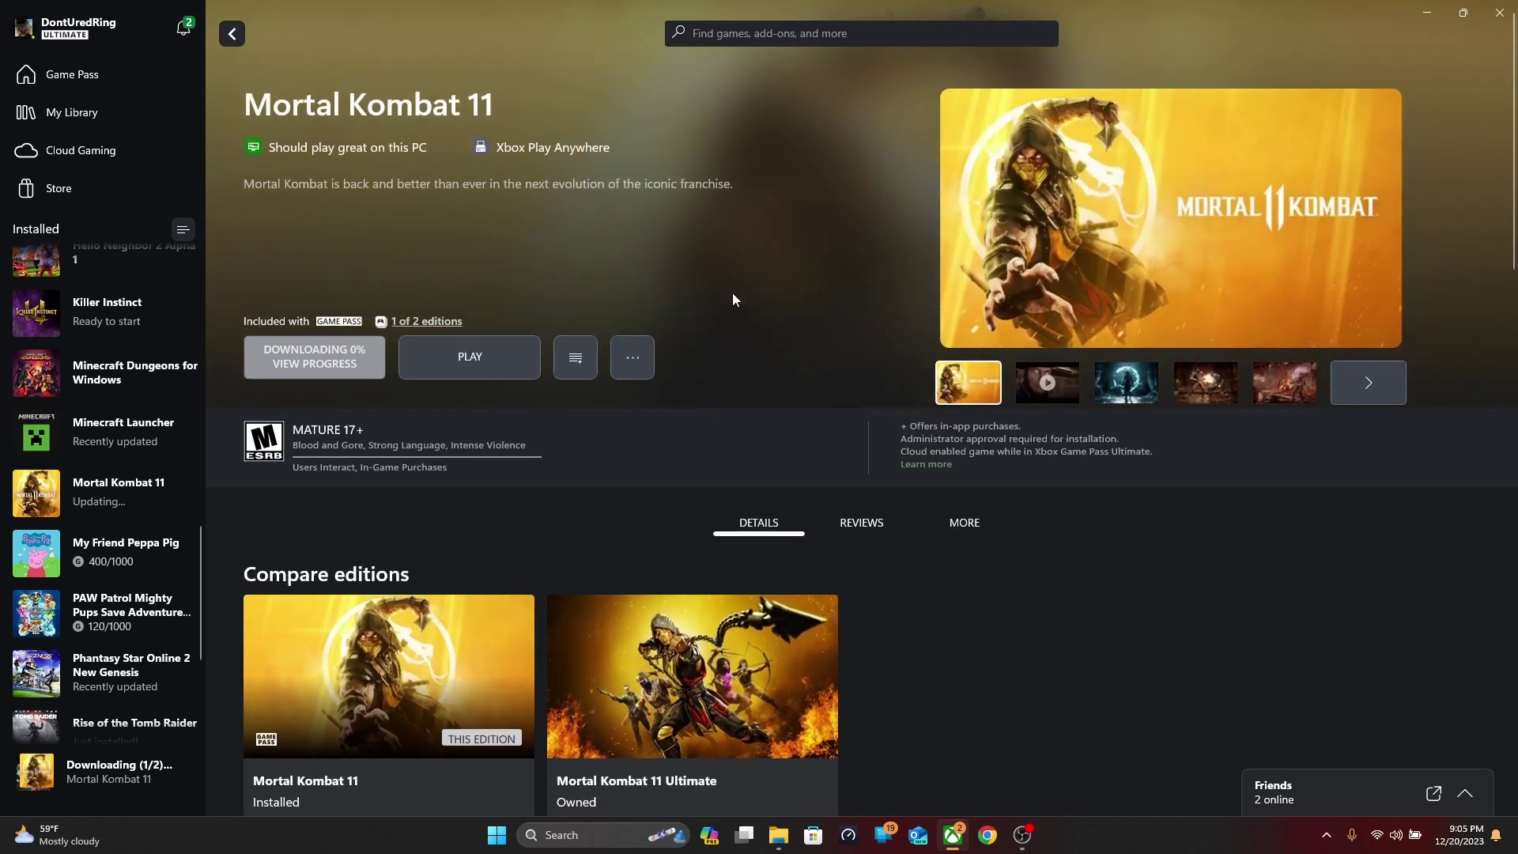
{"action": "scroll", "coordinate": [878, 474], "scroll_direction": "down", "scroll_amount": 6}
{"action": "scroll", "coordinate": [689, 505], "scroll_direction": "down", "scroll_amount": 3}
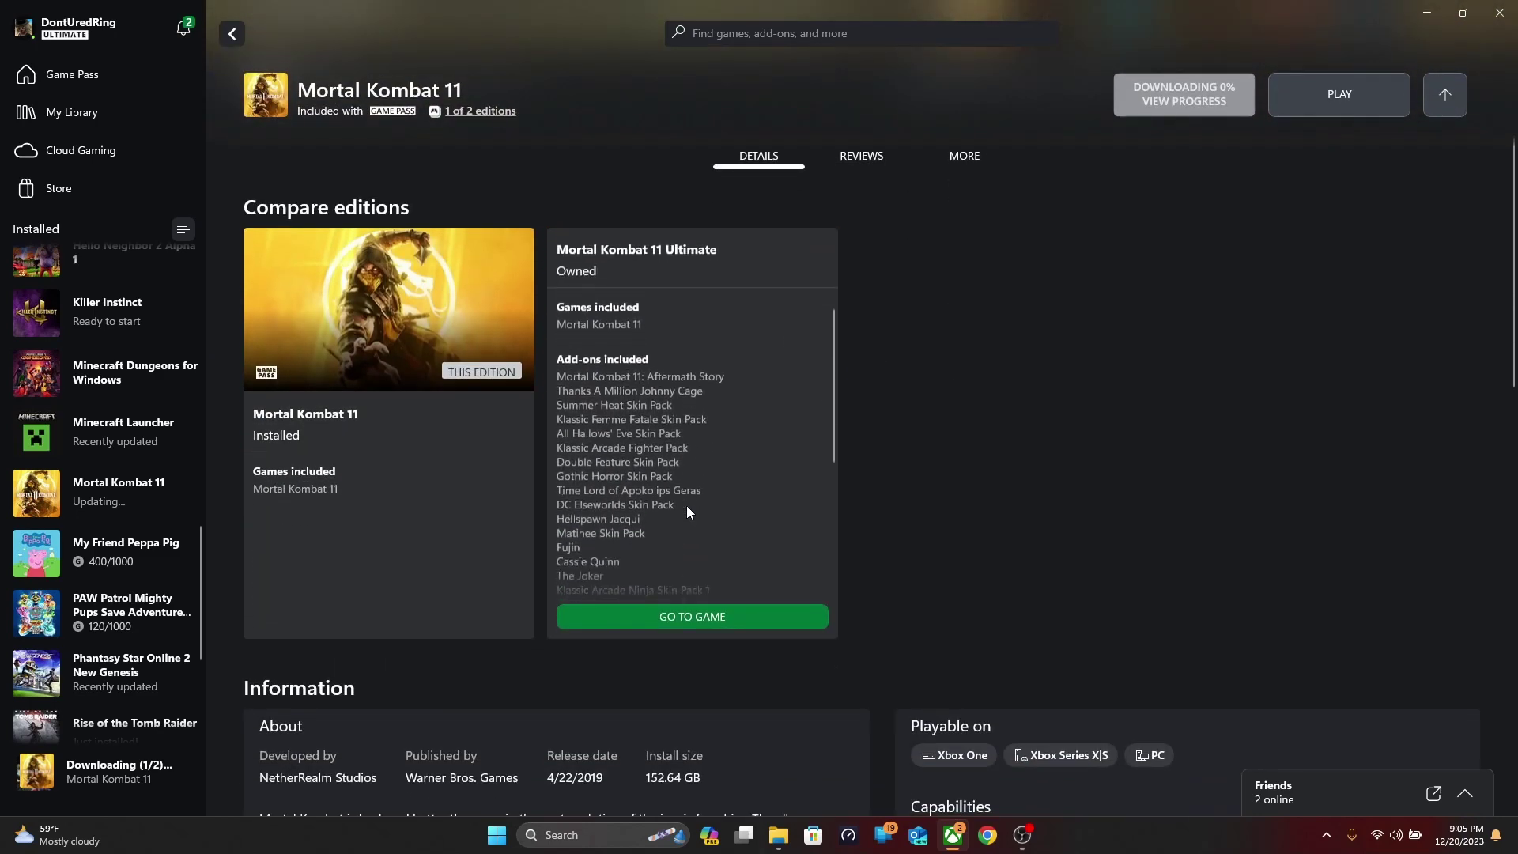
{"action": "scroll", "coordinate": [683, 509], "scroll_direction": "down", "scroll_amount": 3}
{"action": "scroll", "coordinate": [679, 508], "scroll_direction": "down", "scroll_amount": 2}
{"action": "scroll", "coordinate": [676, 508], "scroll_direction": "up", "scroll_amount": 10}
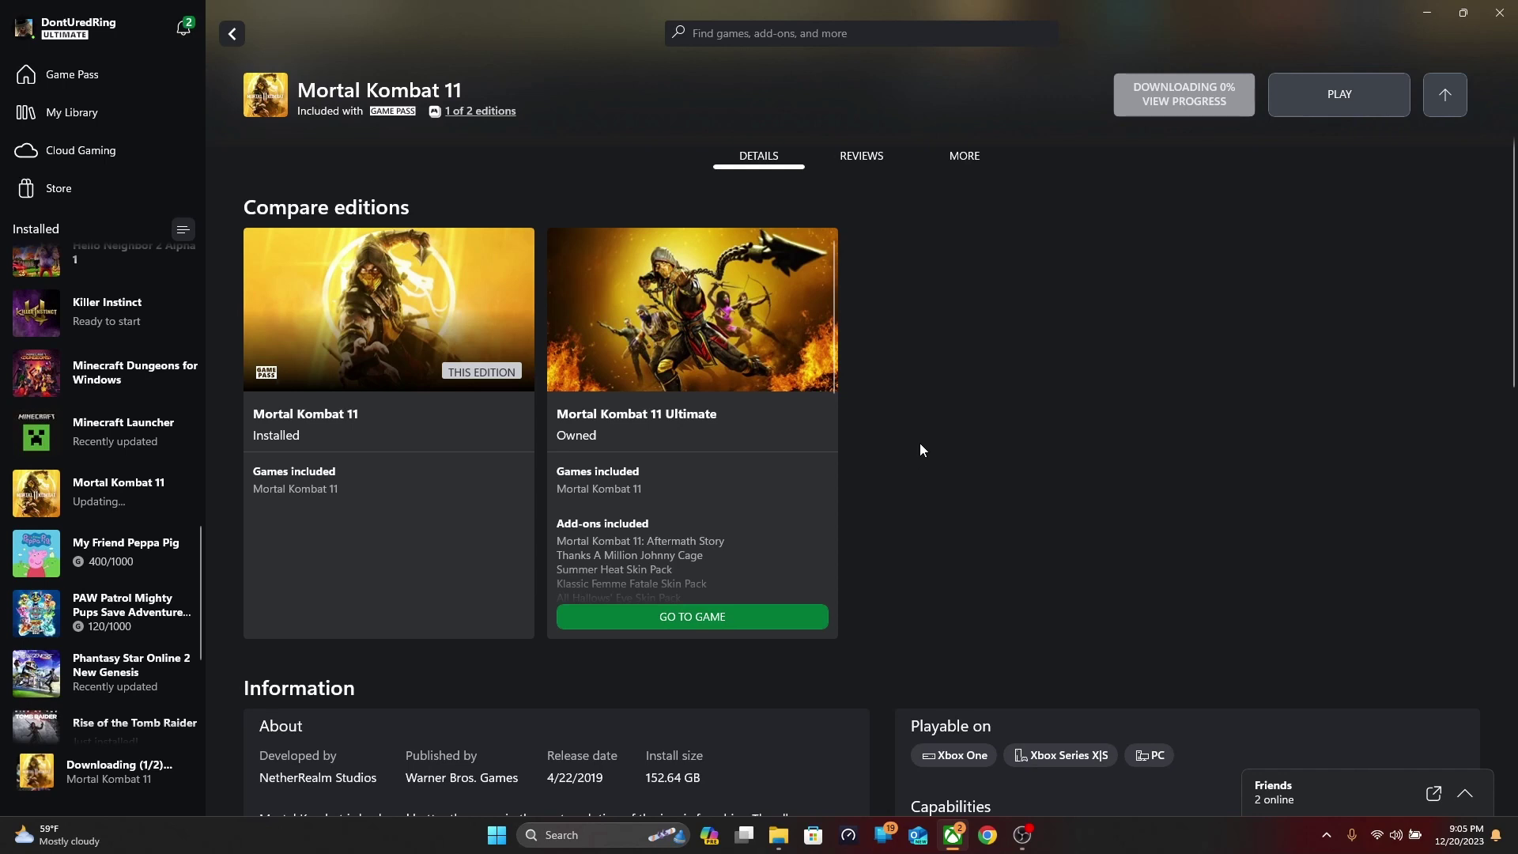
{"action": "scroll", "coordinate": [920, 449], "scroll_direction": "up", "scroll_amount": 2}
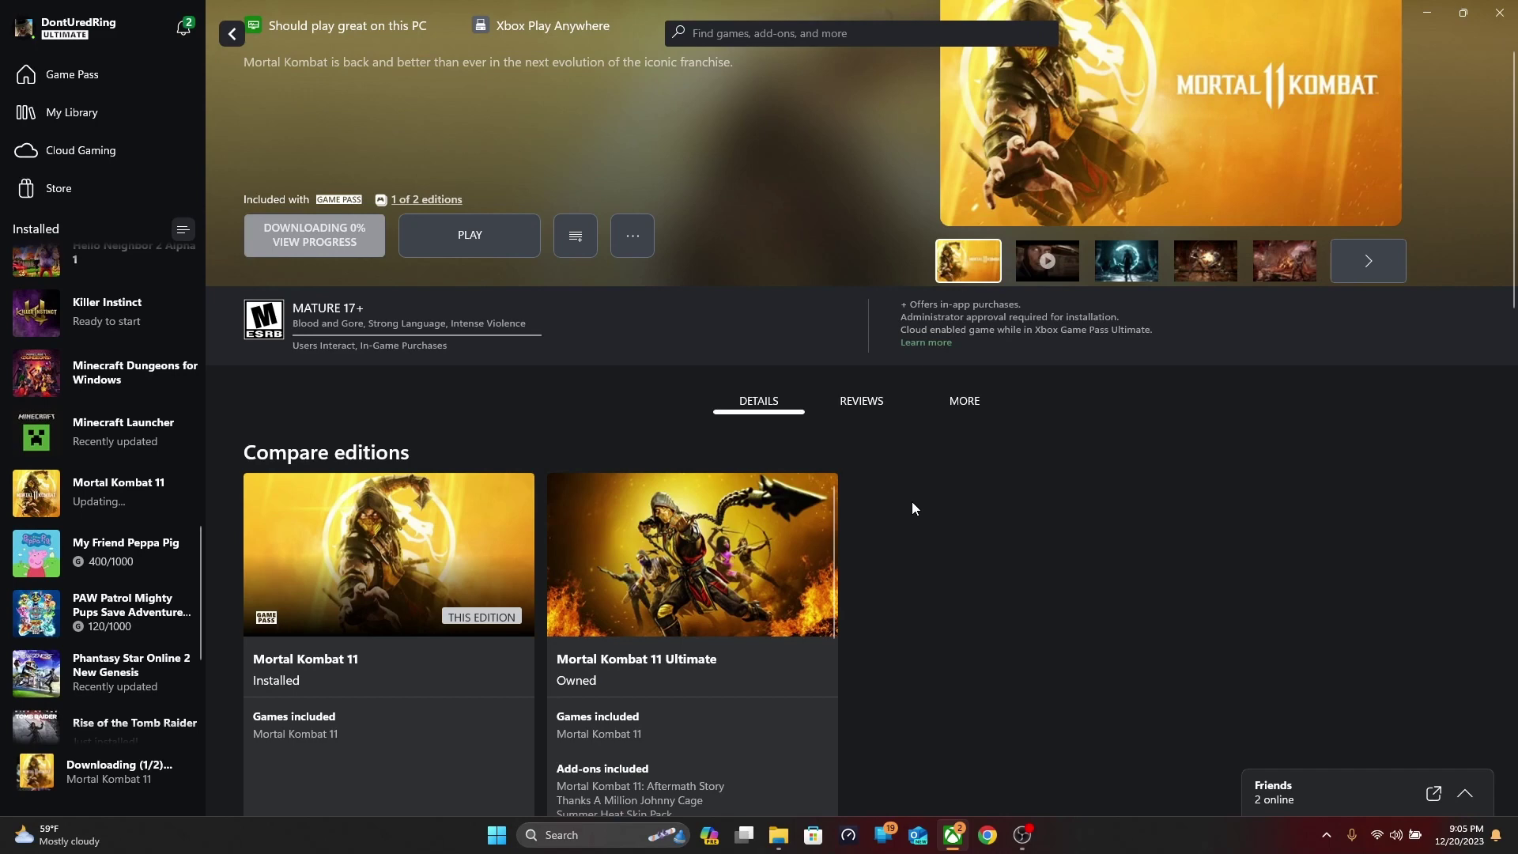
{"action": "scroll", "coordinate": [912, 502], "scroll_direction": "up", "scroll_amount": 1}
{"action": "left_click", "coordinate": [623, 364]}
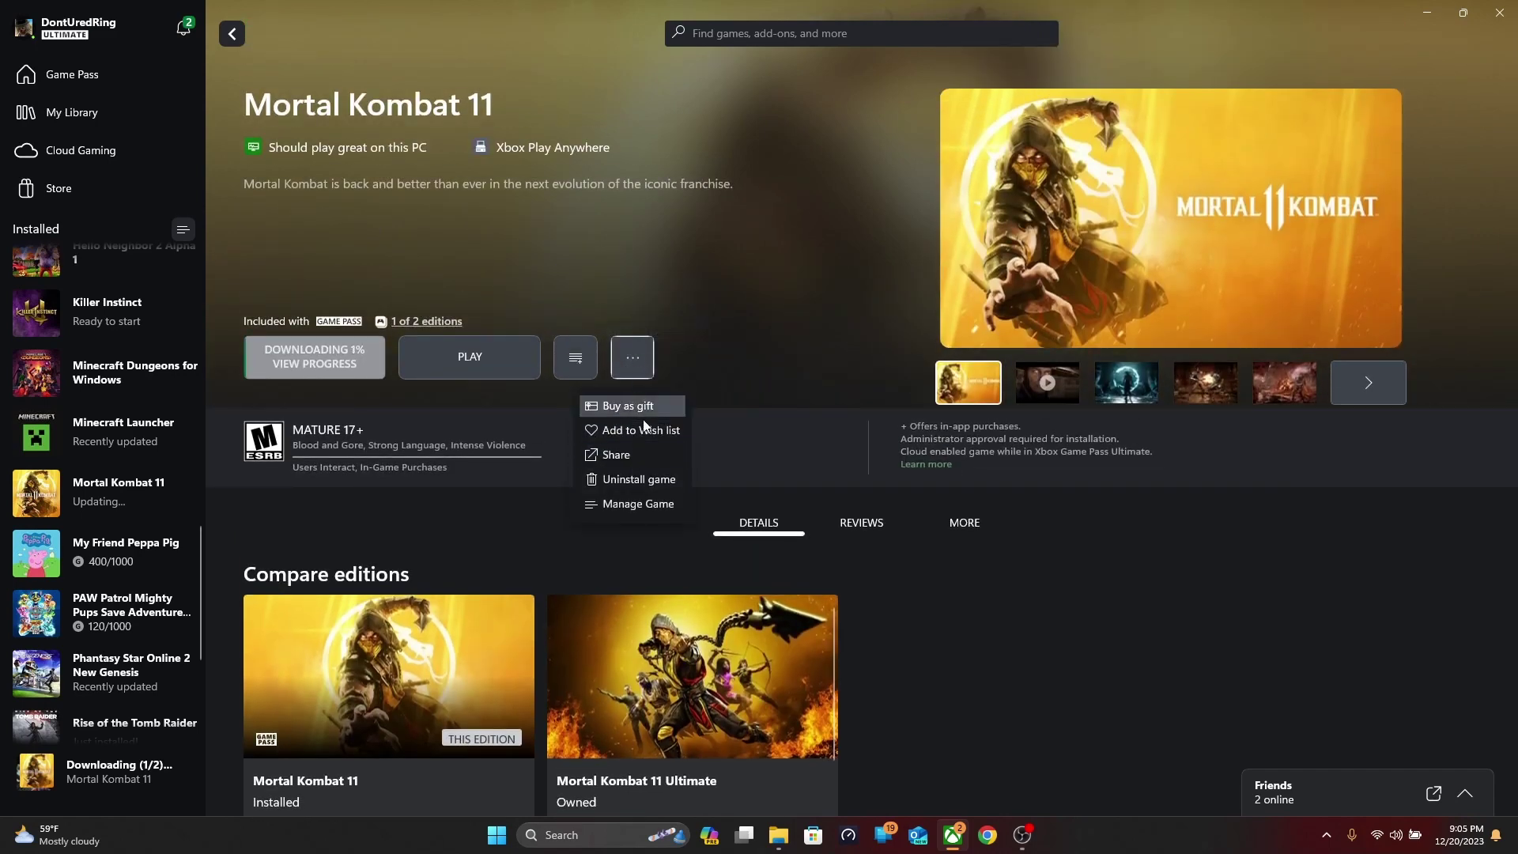
- In Manage game & add-ons, select Story and Story 4K and apply the changes
{"action": "left_click", "coordinate": [644, 508]}
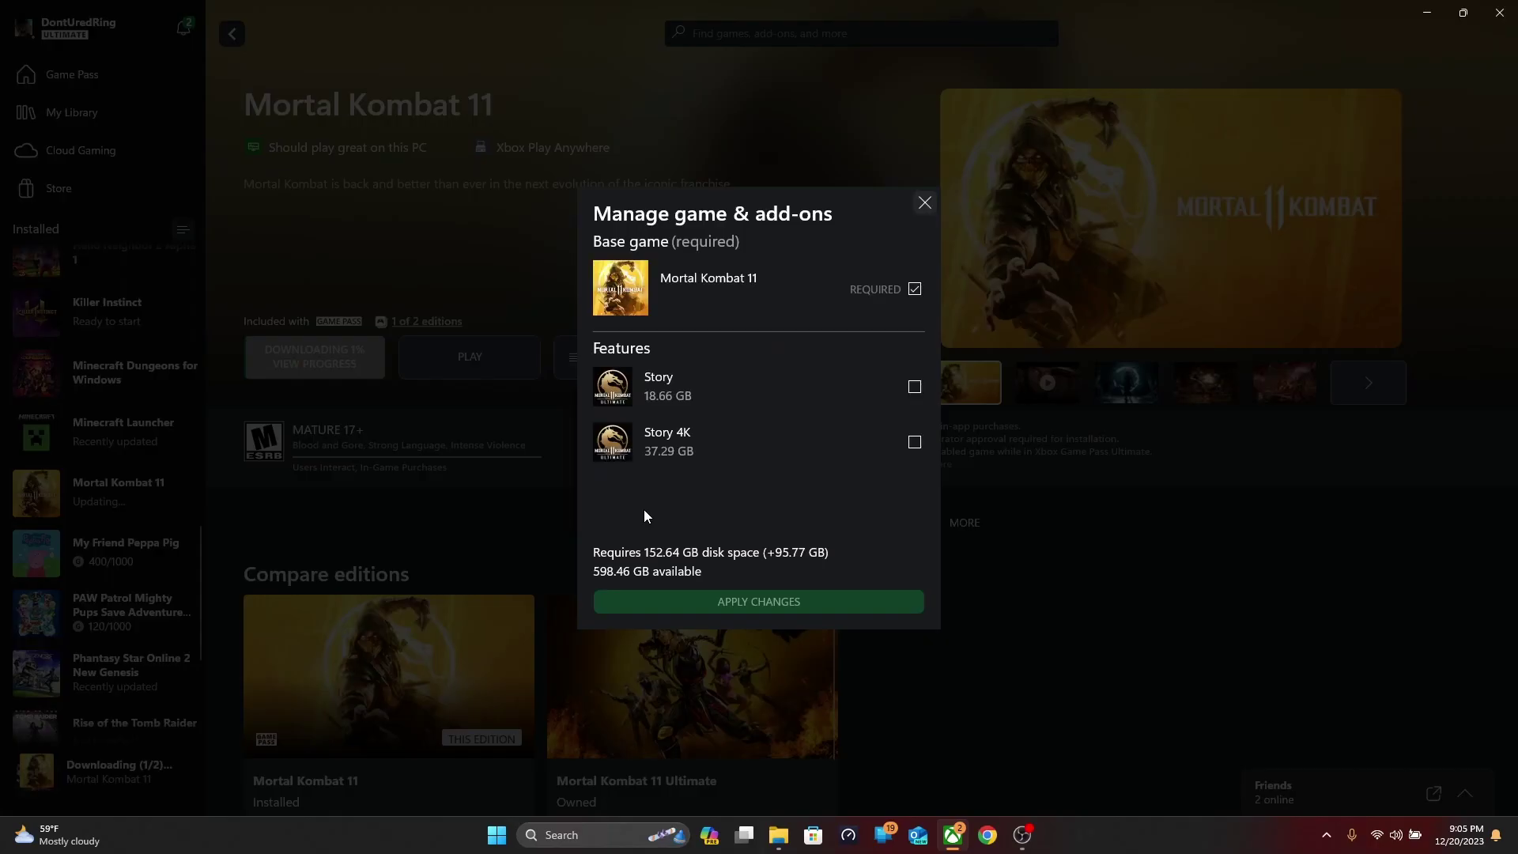
{"action": "left_click", "coordinate": [917, 385]}
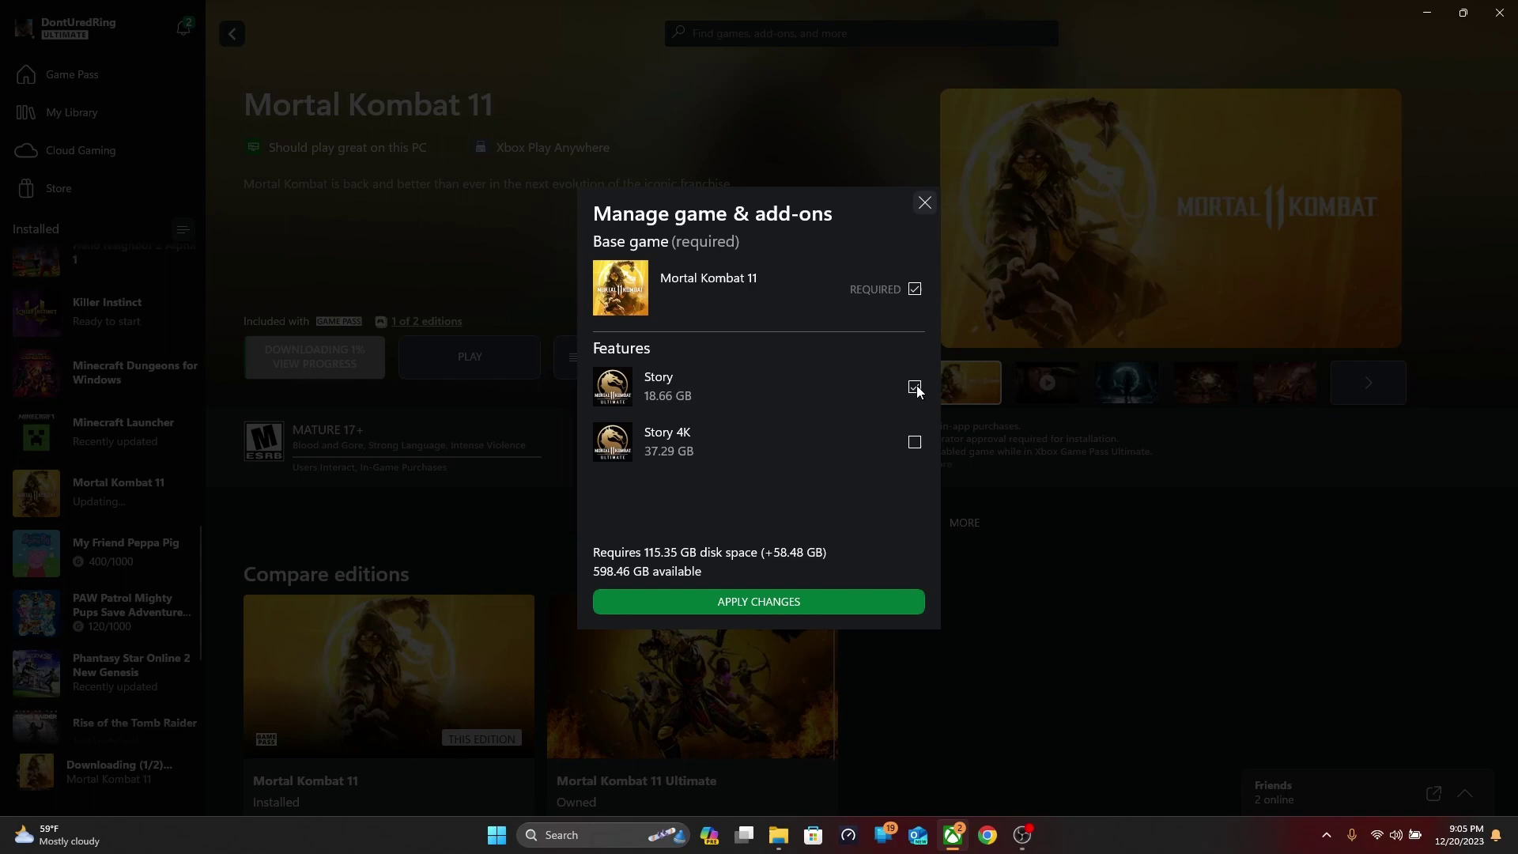
{"action": "left_click", "coordinate": [909, 445]}
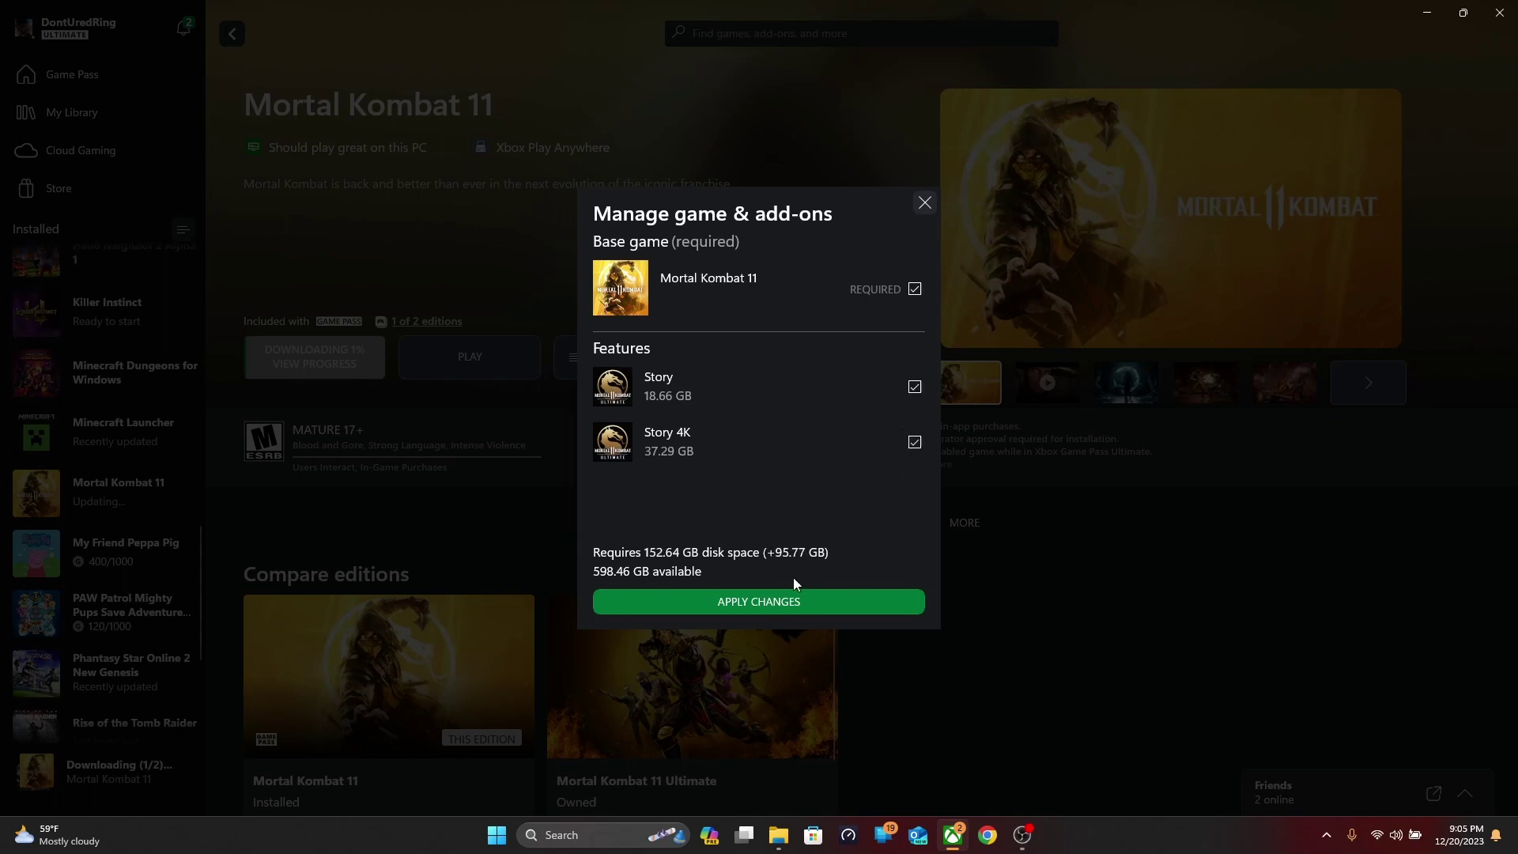
{"action": "left_click", "coordinate": [771, 600]}
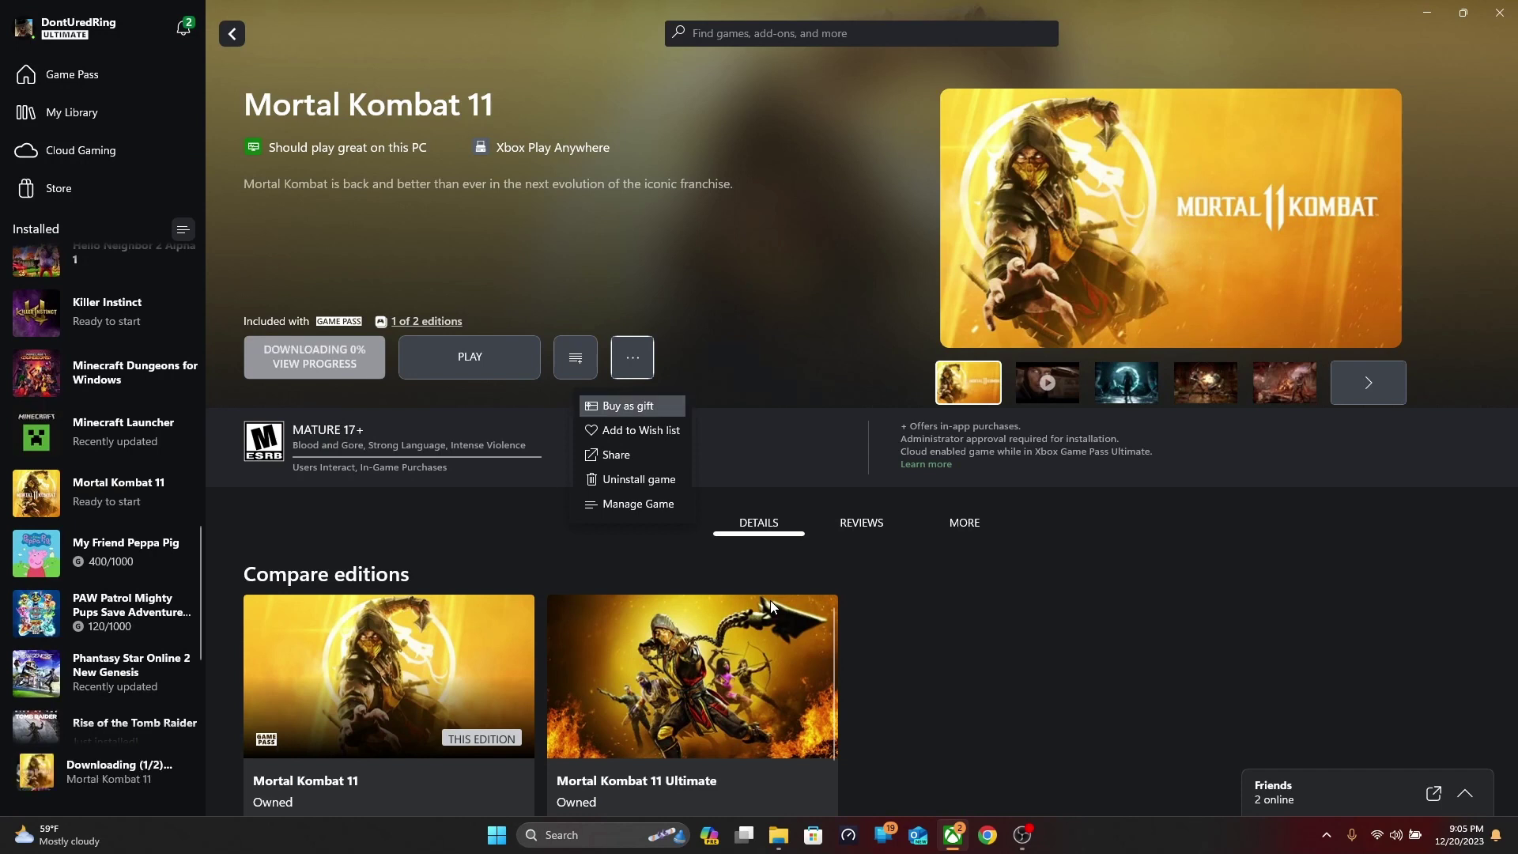
- Open the Installation Queue from the Downloading (1/2) sidebar item
{"action": "left_click", "coordinate": [137, 773]}
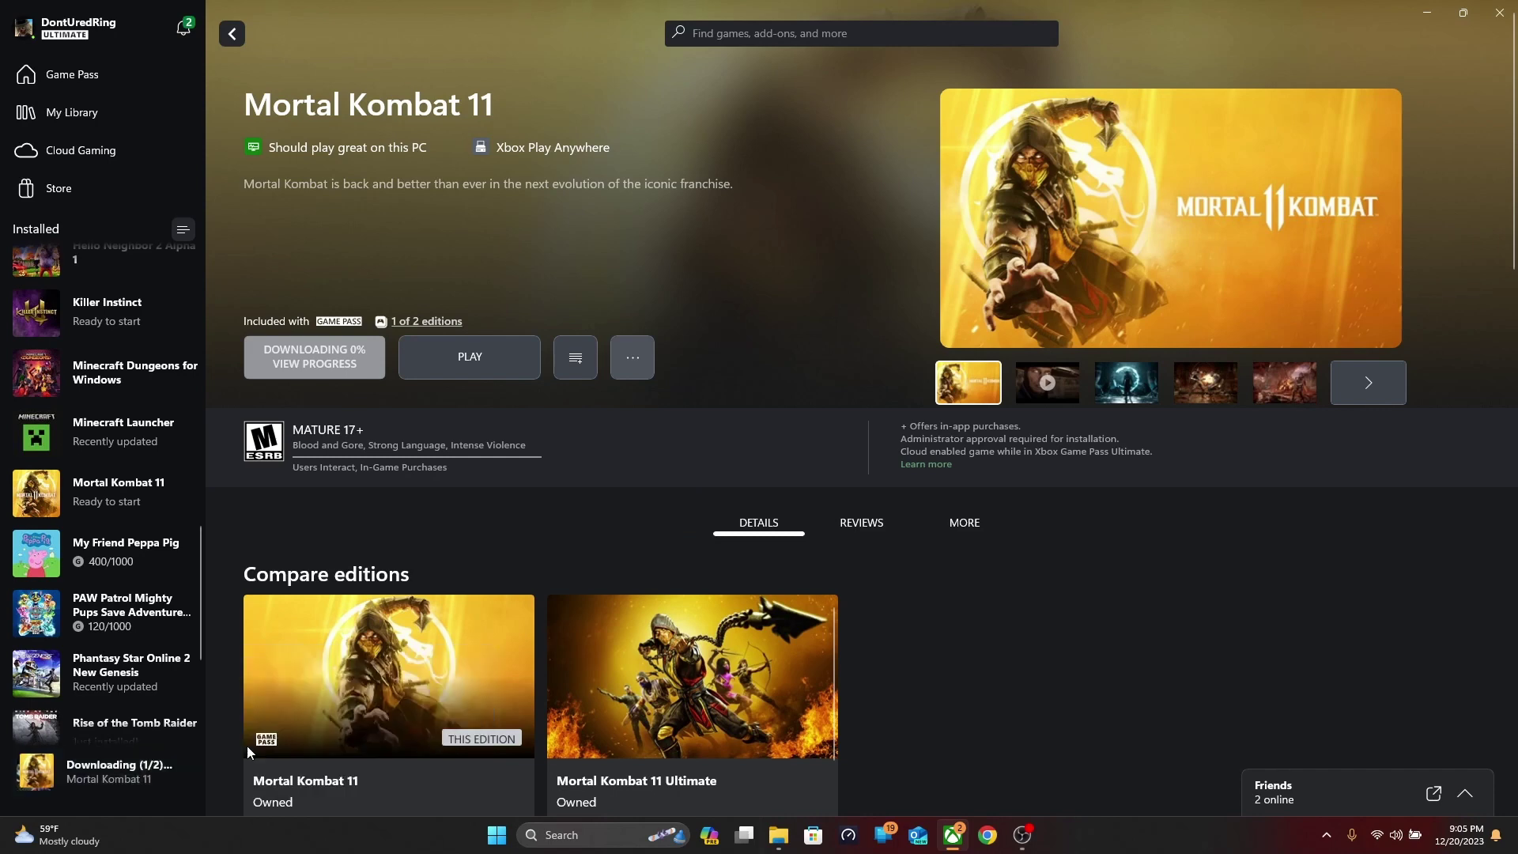
{"action": "left_click", "coordinate": [86, 774]}
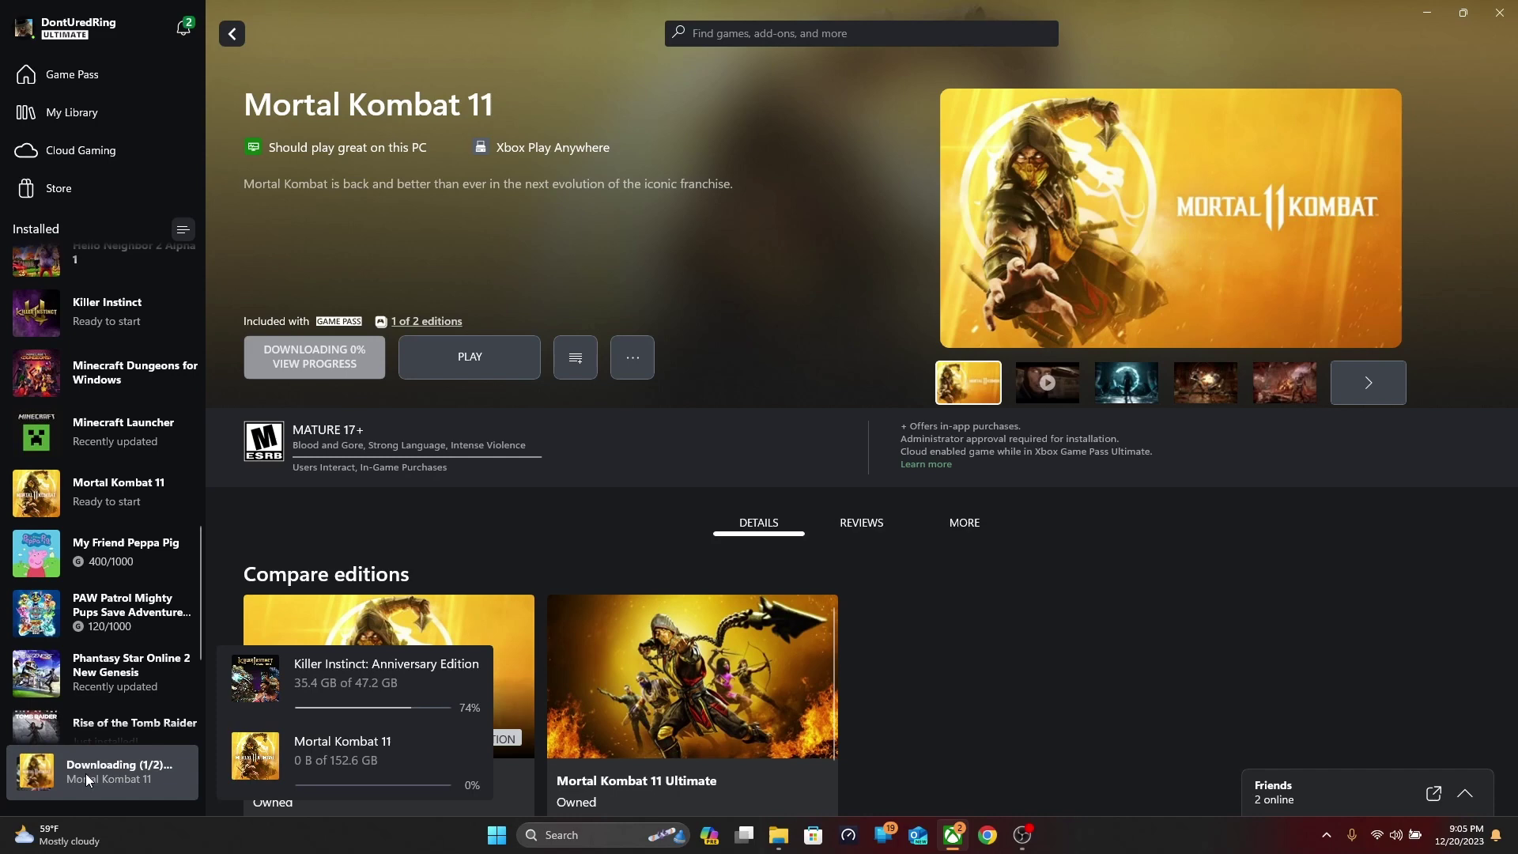